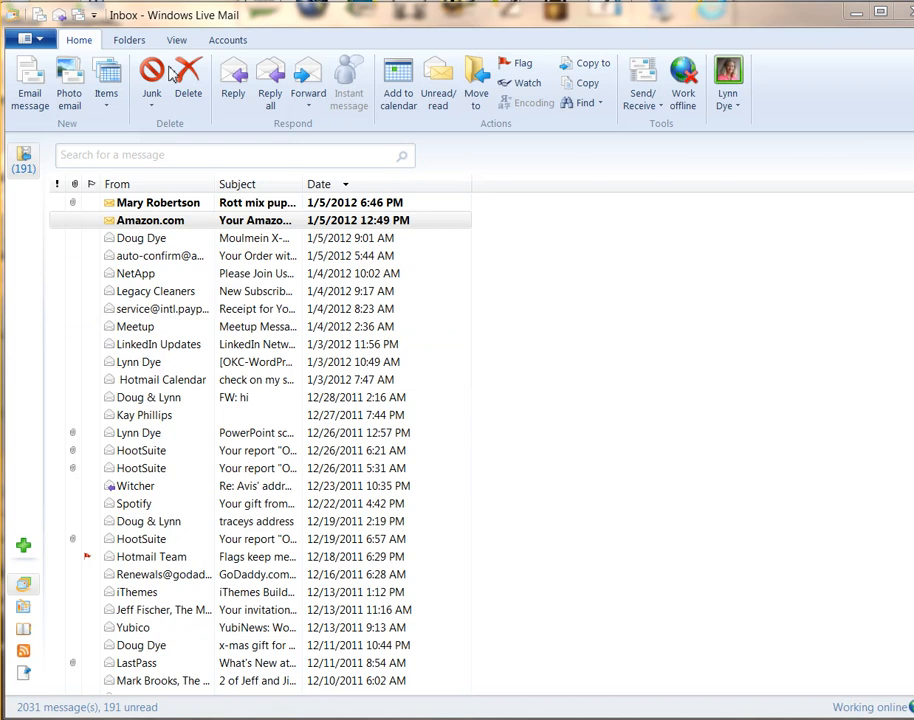
- Start an email export using the Microsoft Windows Live Mail format
left_click(44, 46)
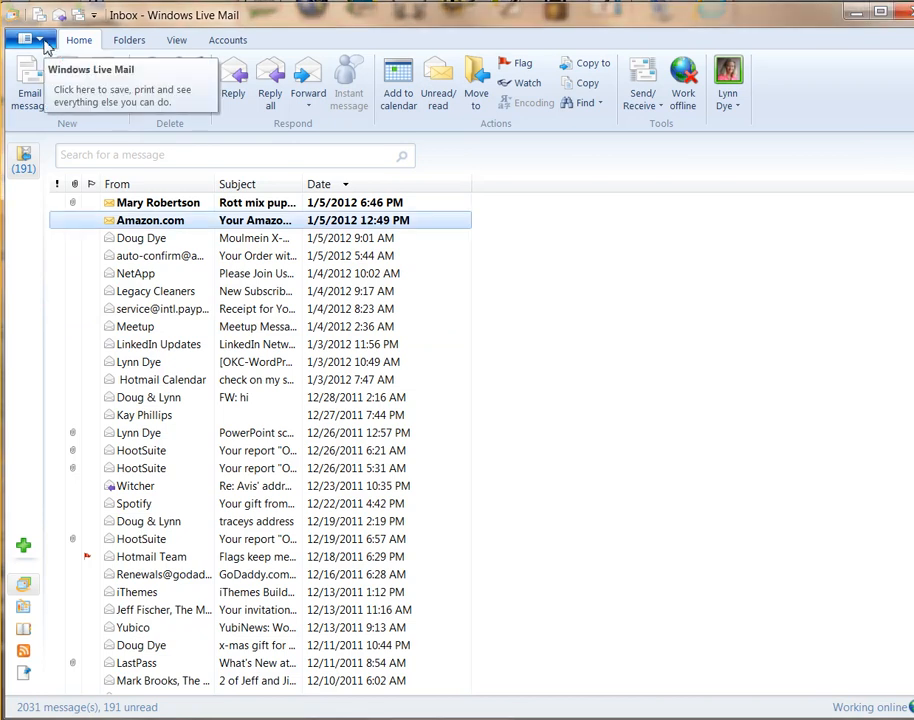
left_click(44, 46)
mouse_move(72, 230)
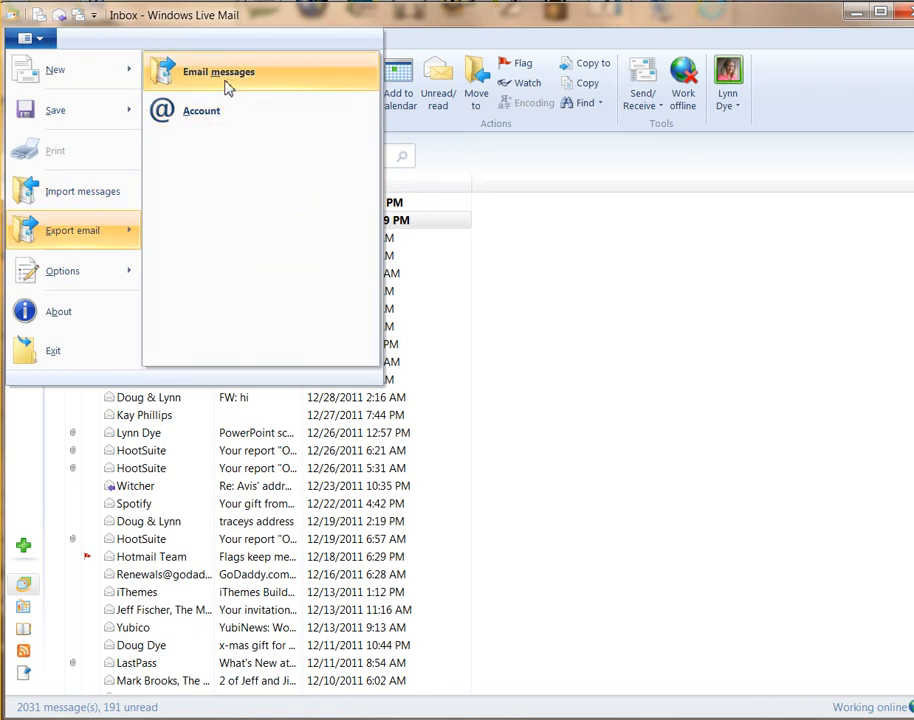
left_click(226, 80)
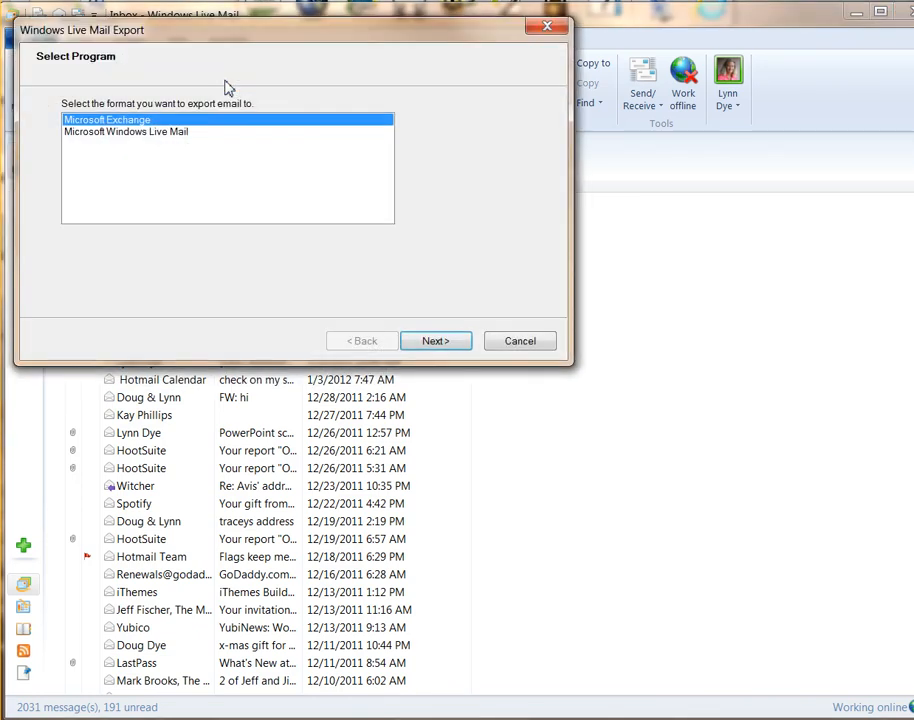
left_click(160, 133)
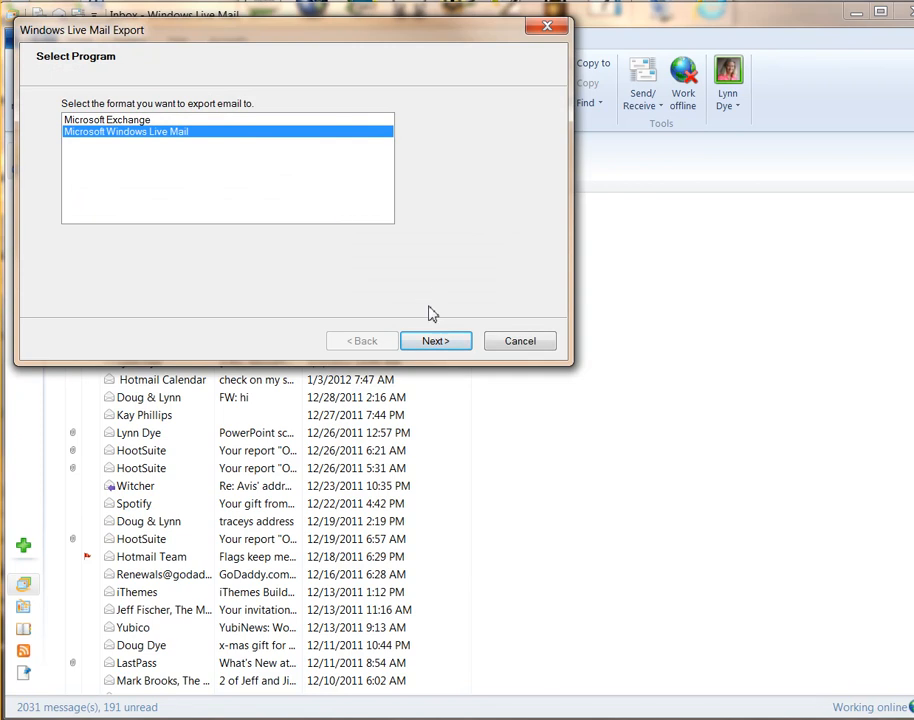
left_click(424, 348)
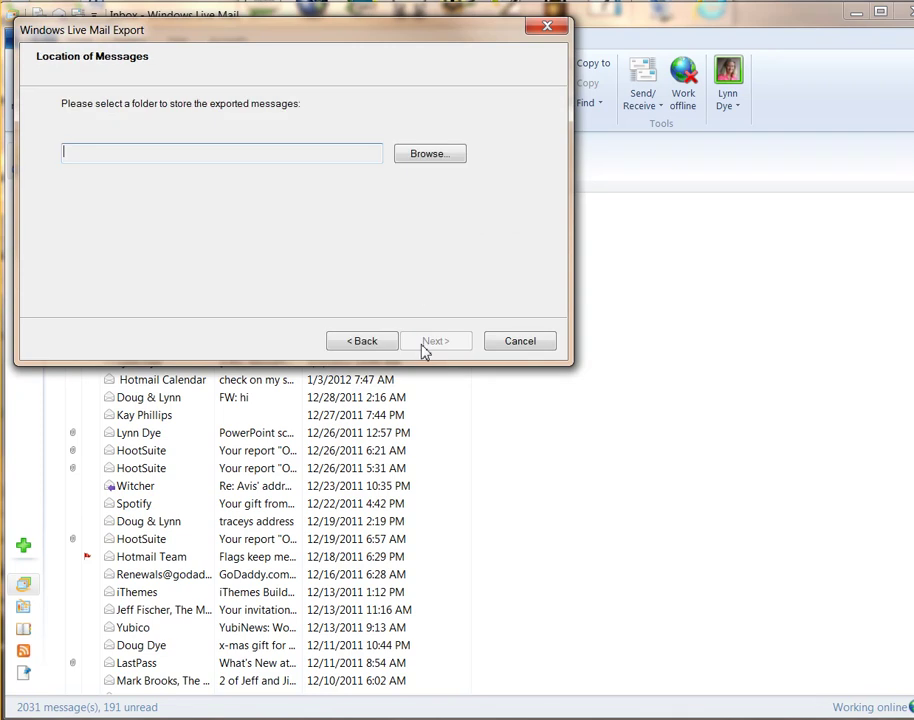
- Make a new Desktop folder, "New folder (2)", the export destination
left_click(436, 155)
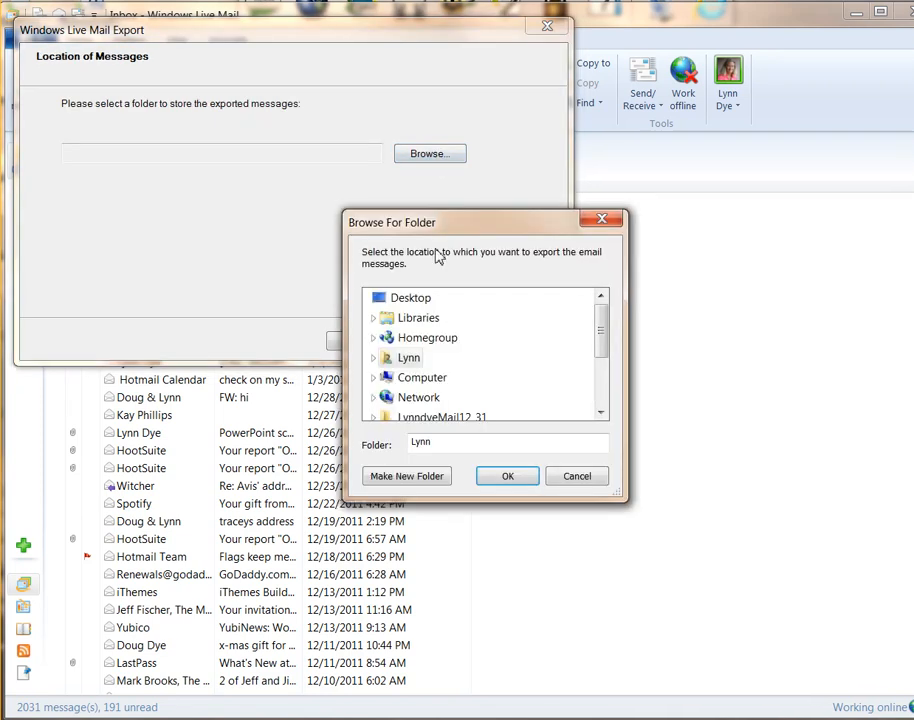
left_click(410, 297)
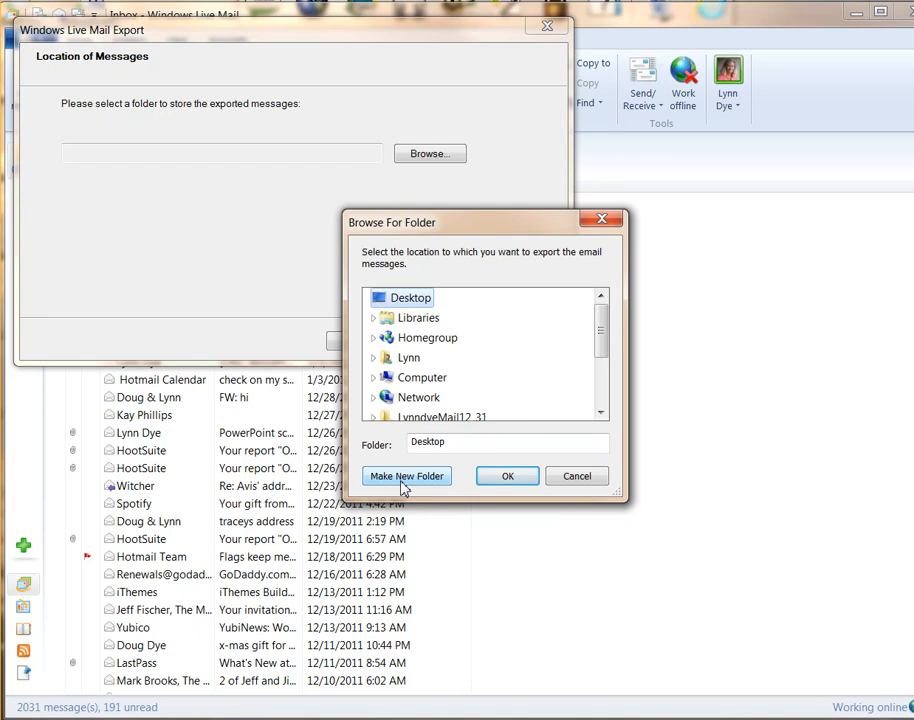
left_click(404, 480)
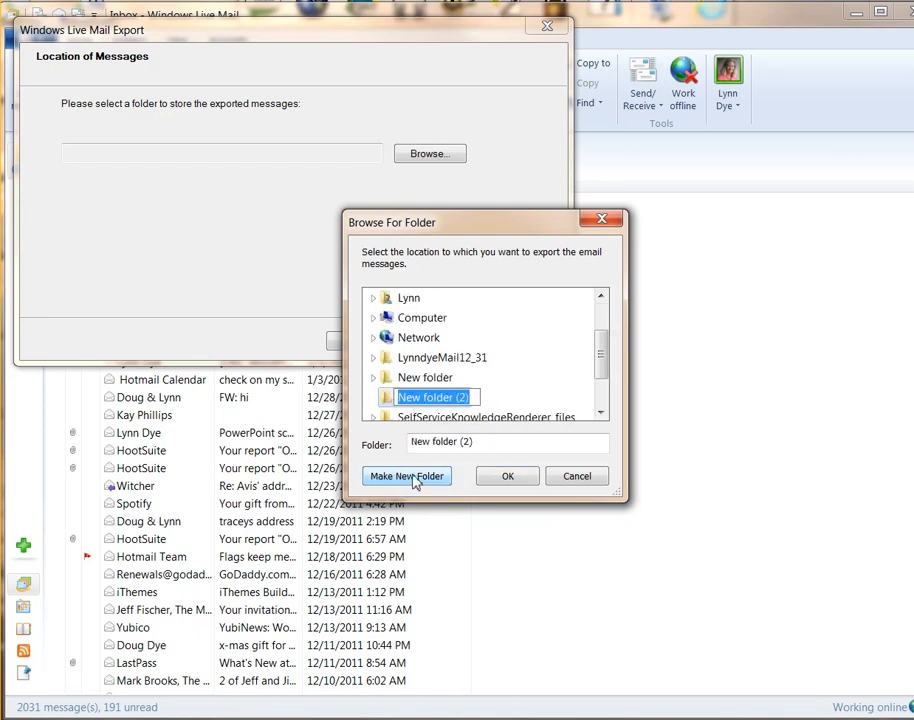
left_click(510, 478)
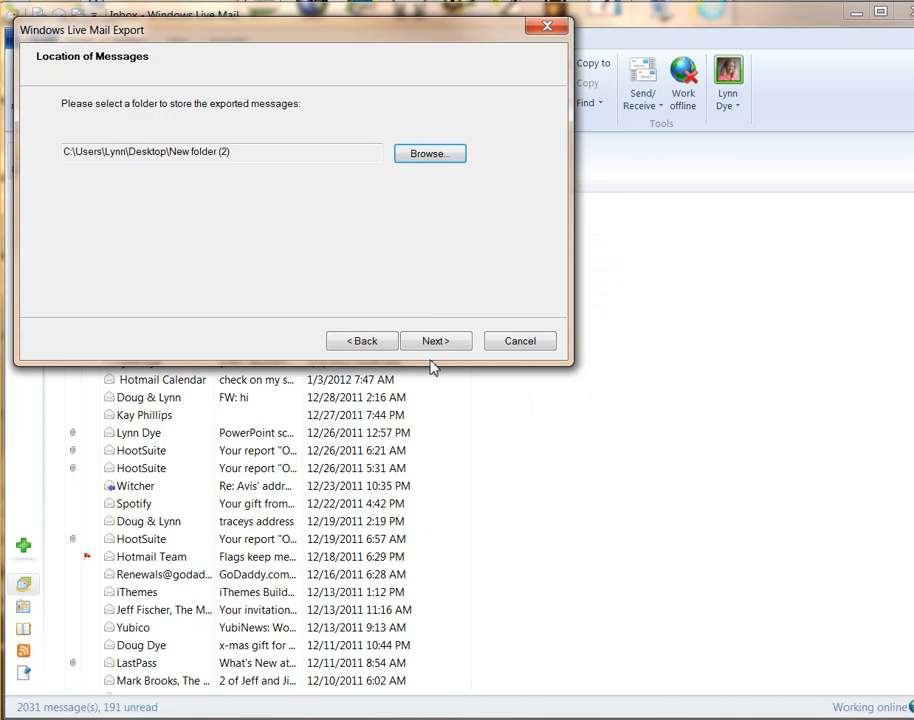
- Export only the Drafts folder, finish the wizard and reopen the save/import/export options
left_click(443, 345)
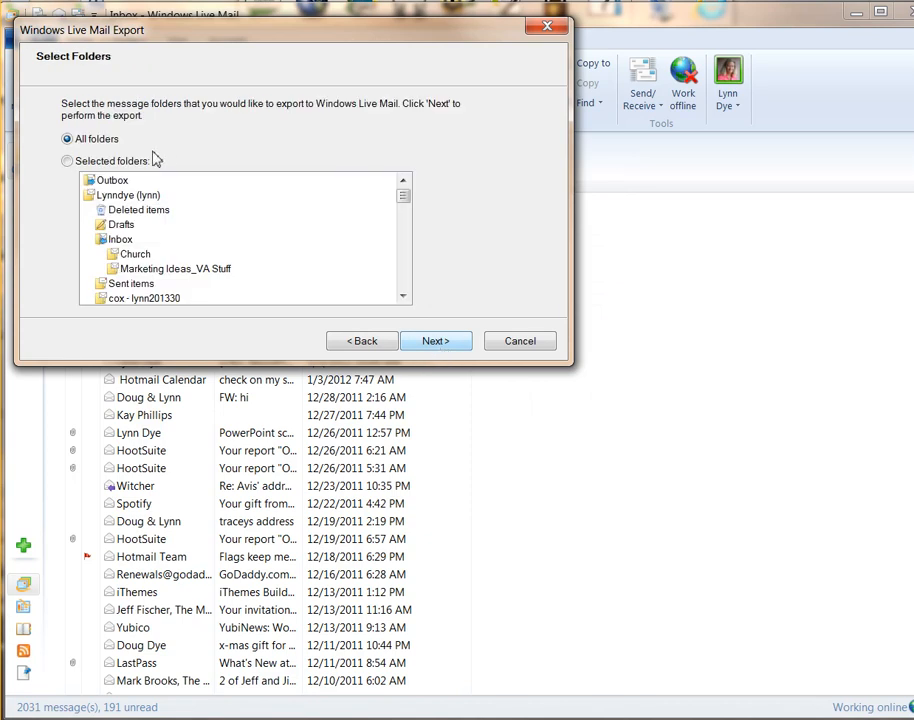
left_click(67, 161)
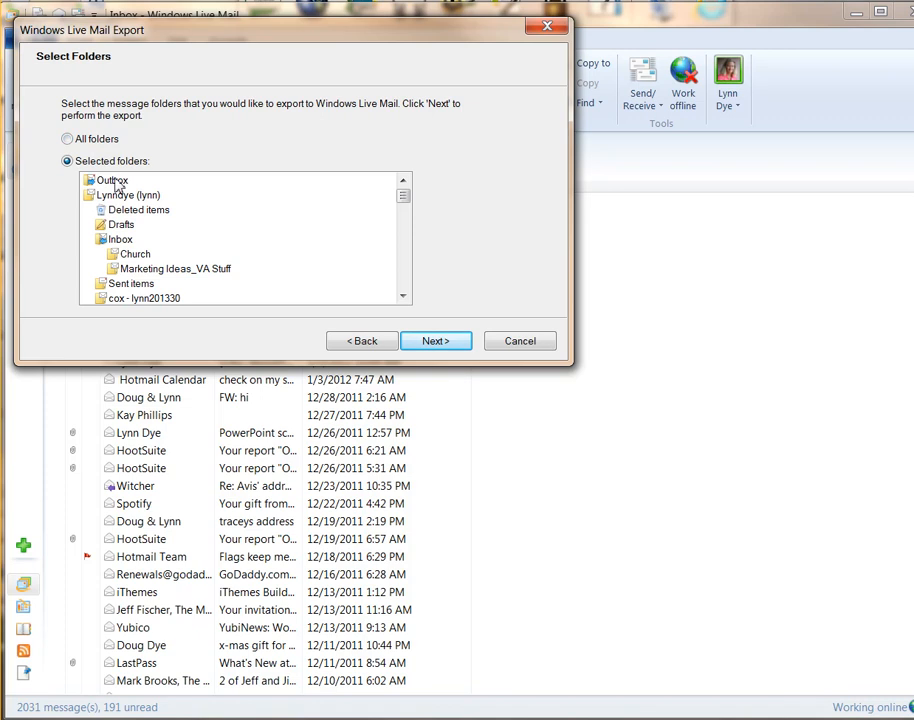
left_click(120, 226)
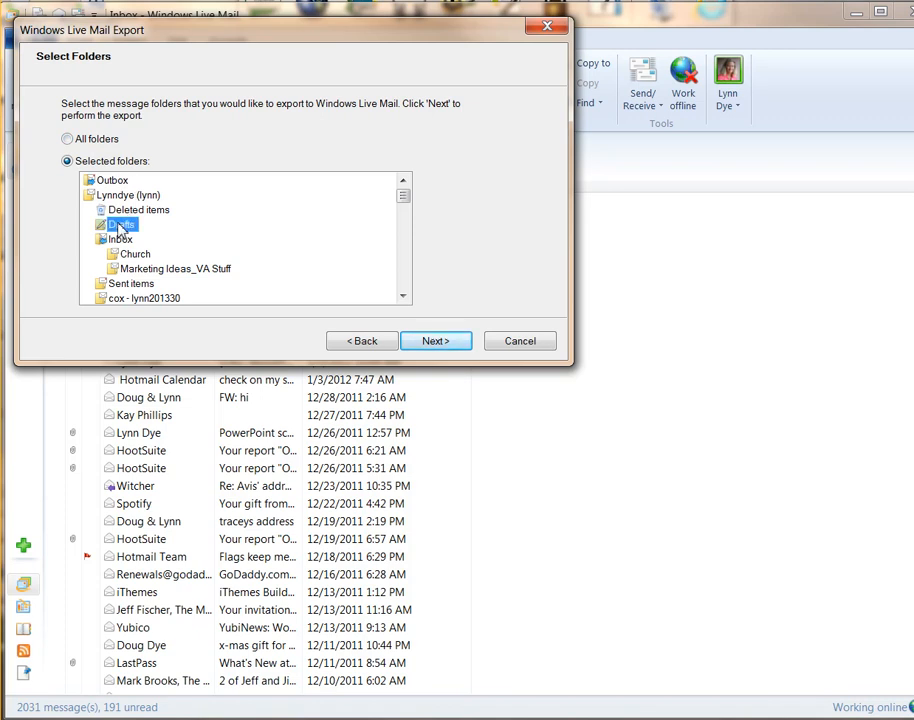
left_click(426, 345)
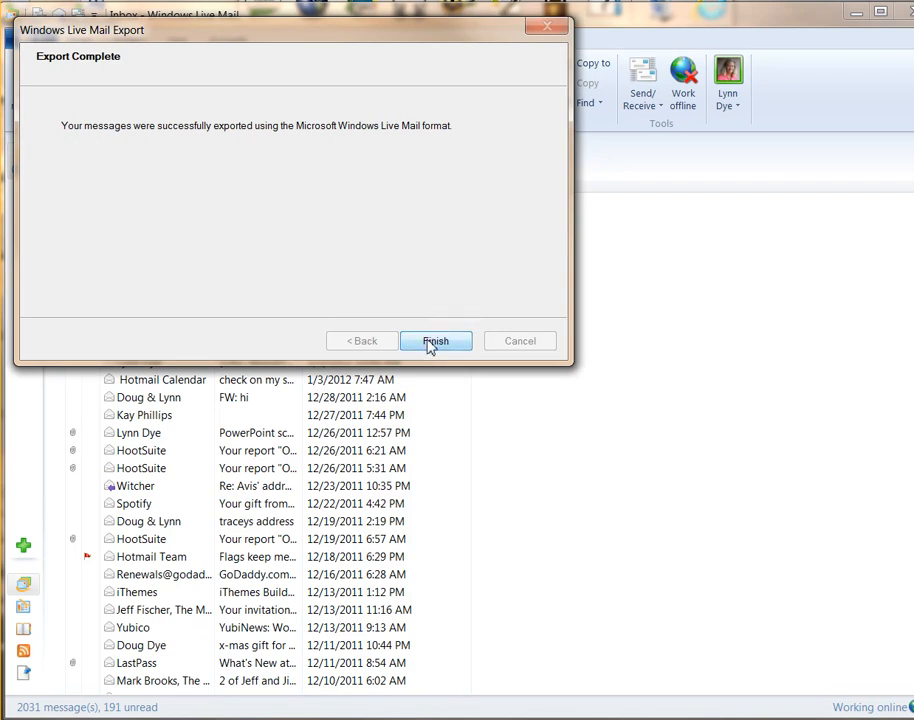
left_click(428, 343)
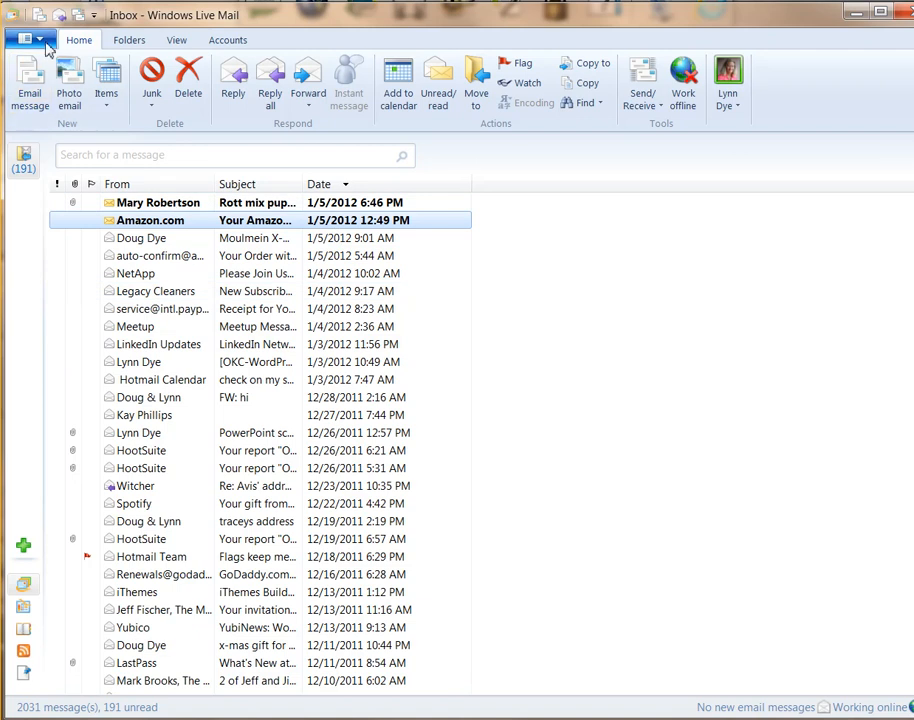
left_click(40, 40)
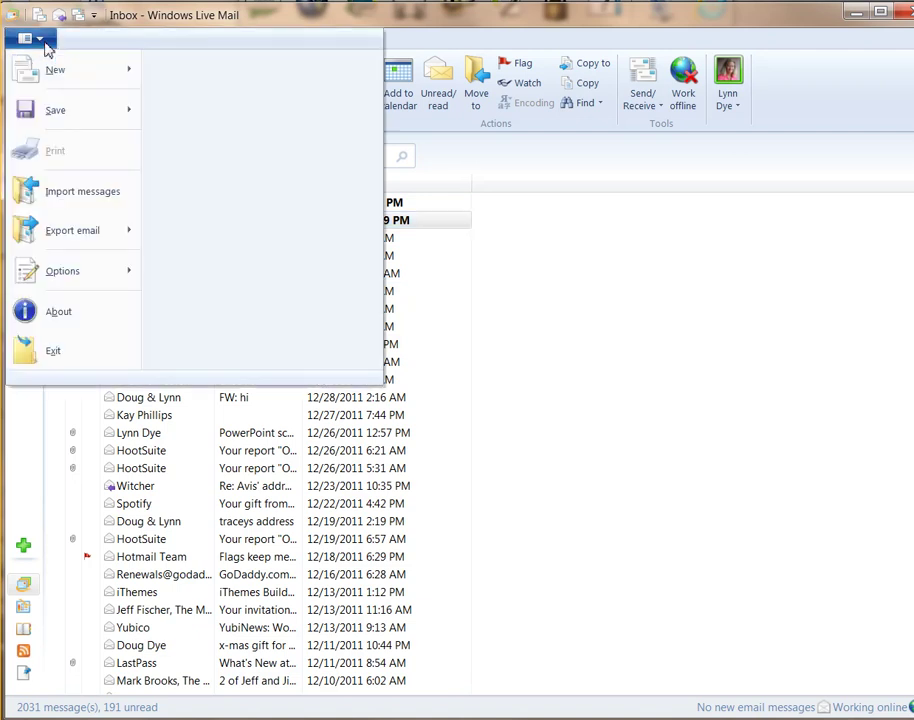
- Begin a Windows Live Mail message import, then cancel it before any messages are imported
left_click(40, 193)
left_click(130, 133)
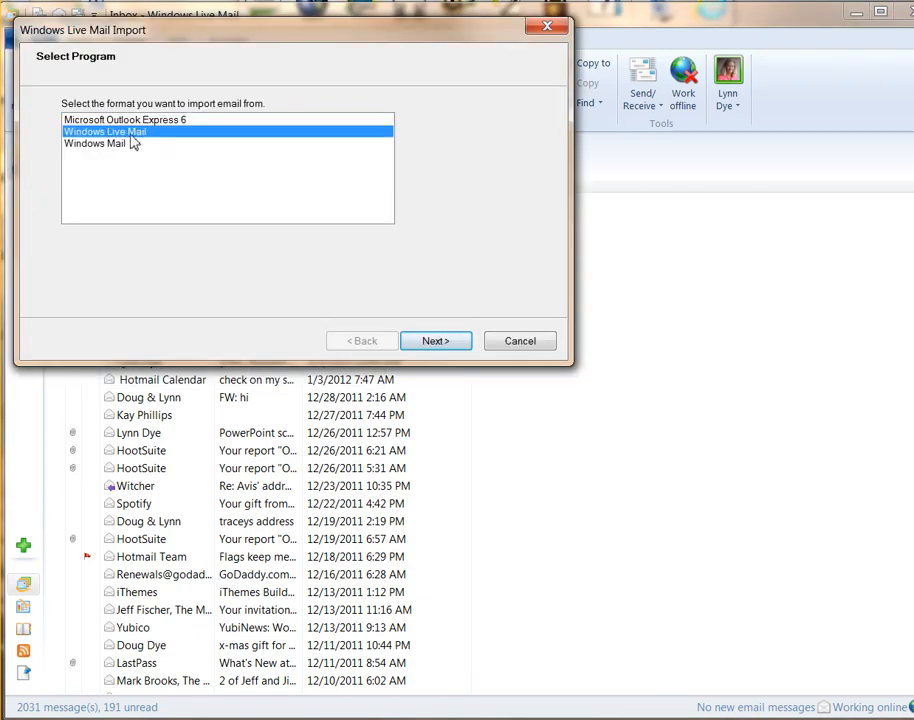
left_click(410, 343)
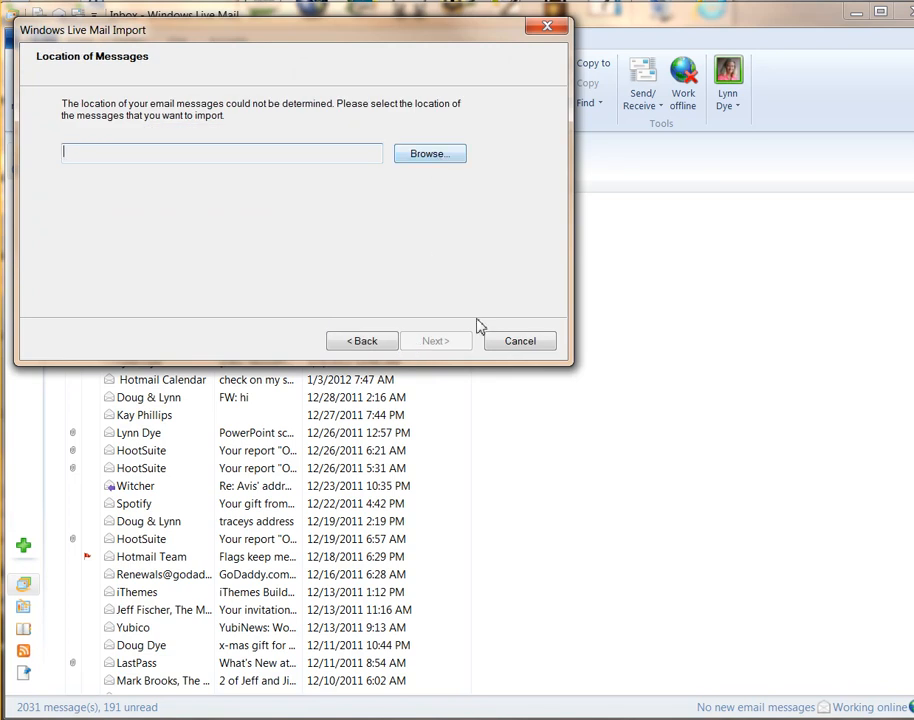
left_click(516, 342)
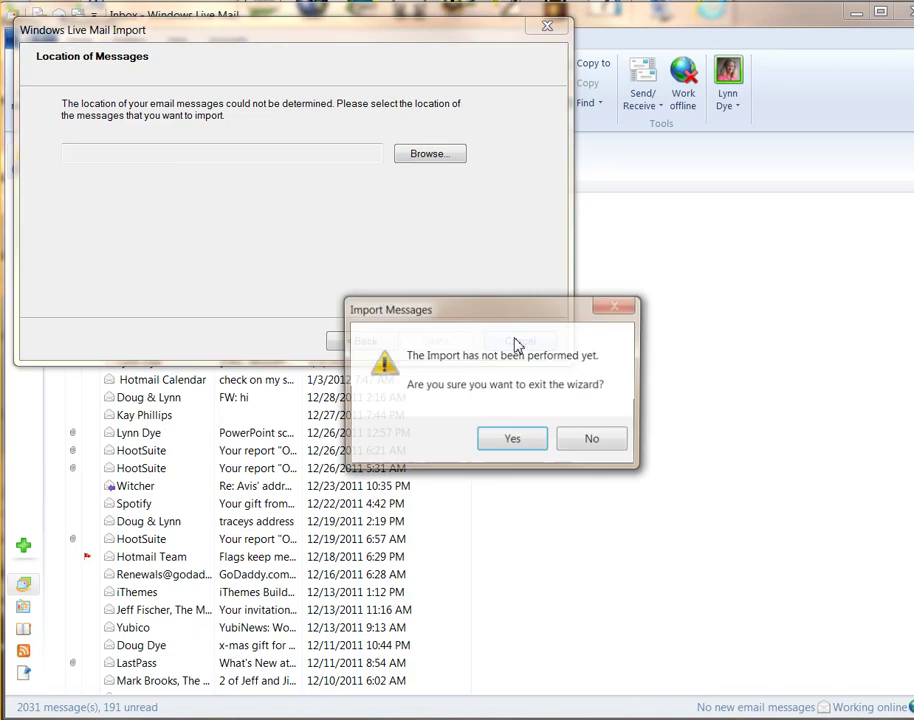
left_click(508, 444)
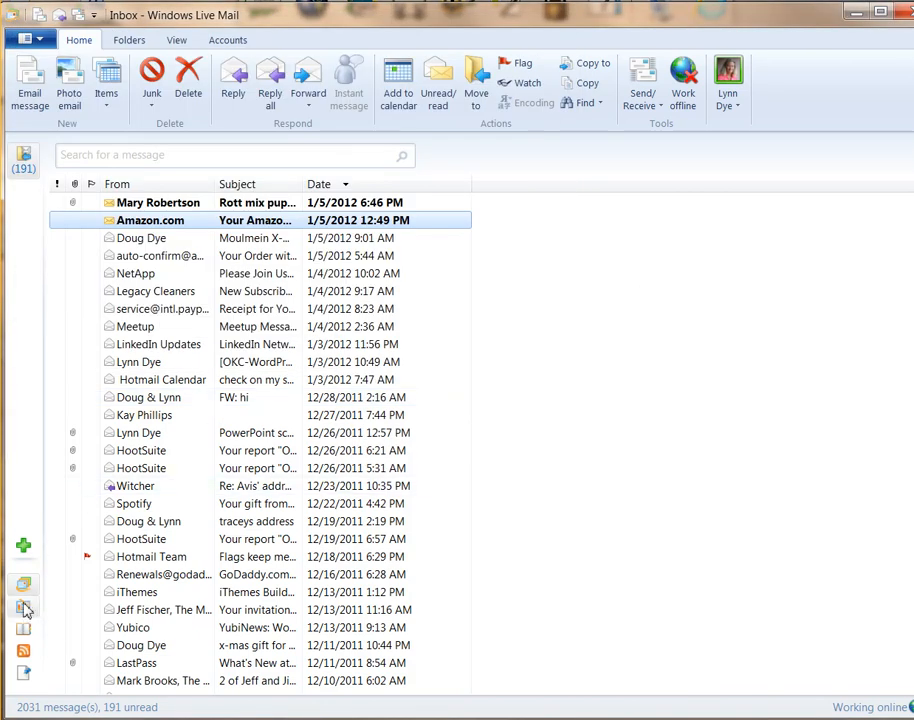
- From Contacts, start a CSV contact export and browse for its save location
left_click(22, 636)
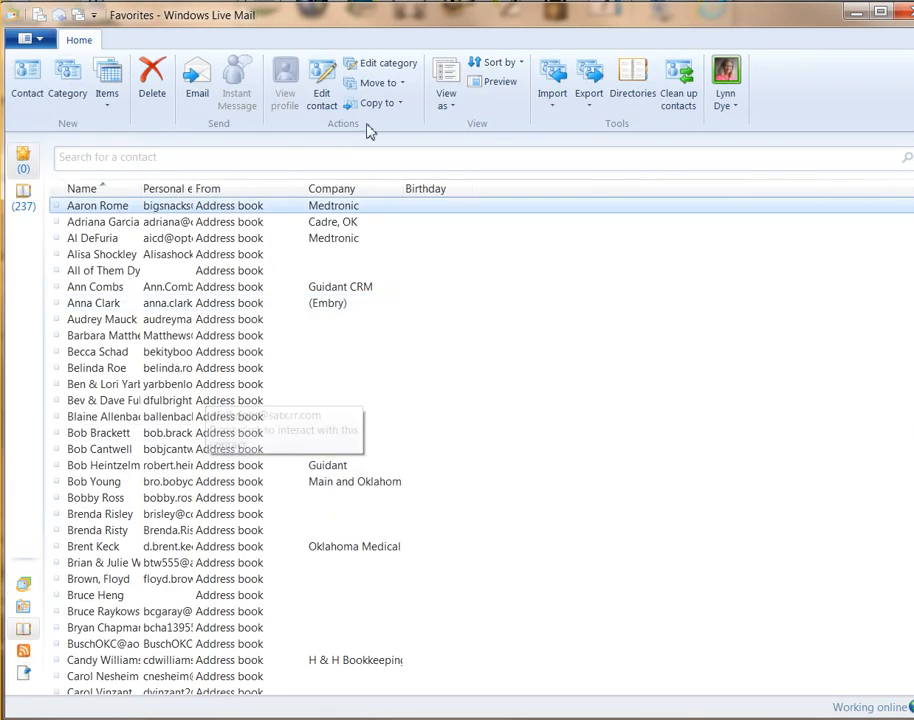
left_click(586, 95)
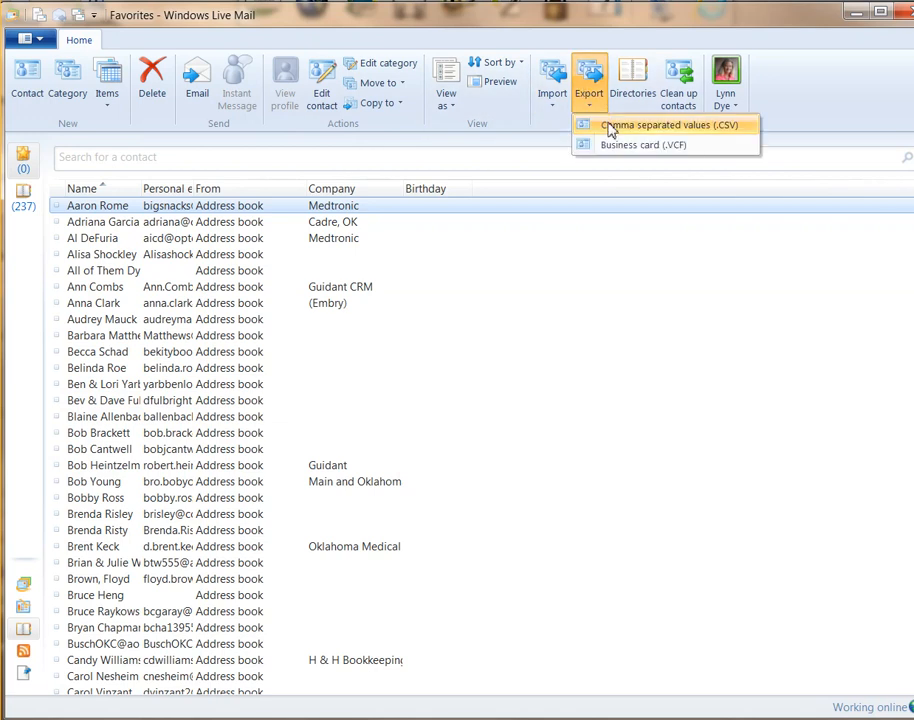
left_click(611, 127)
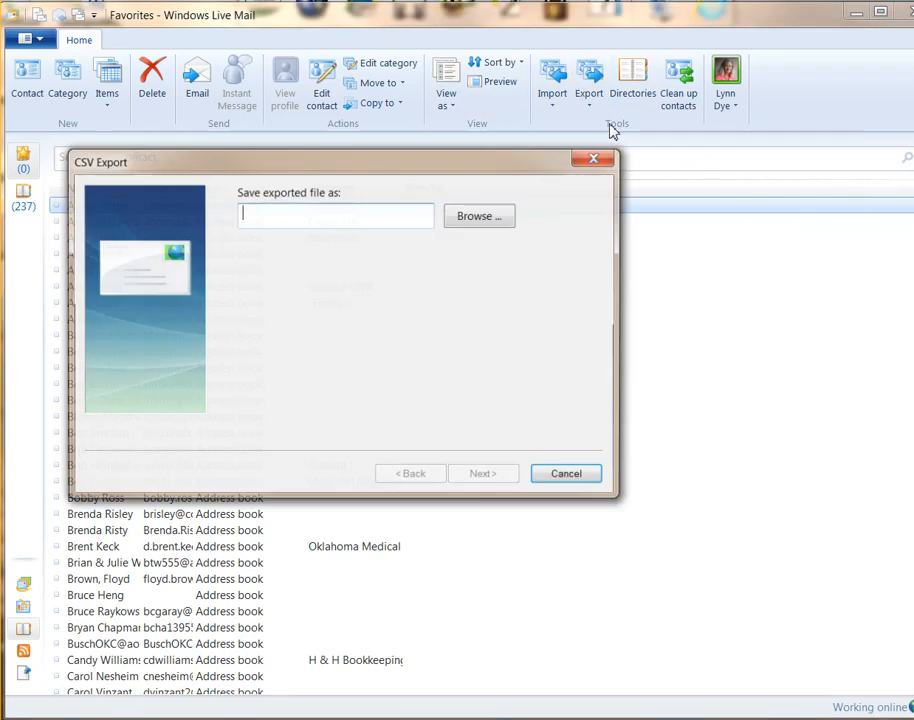
left_click(477, 219)
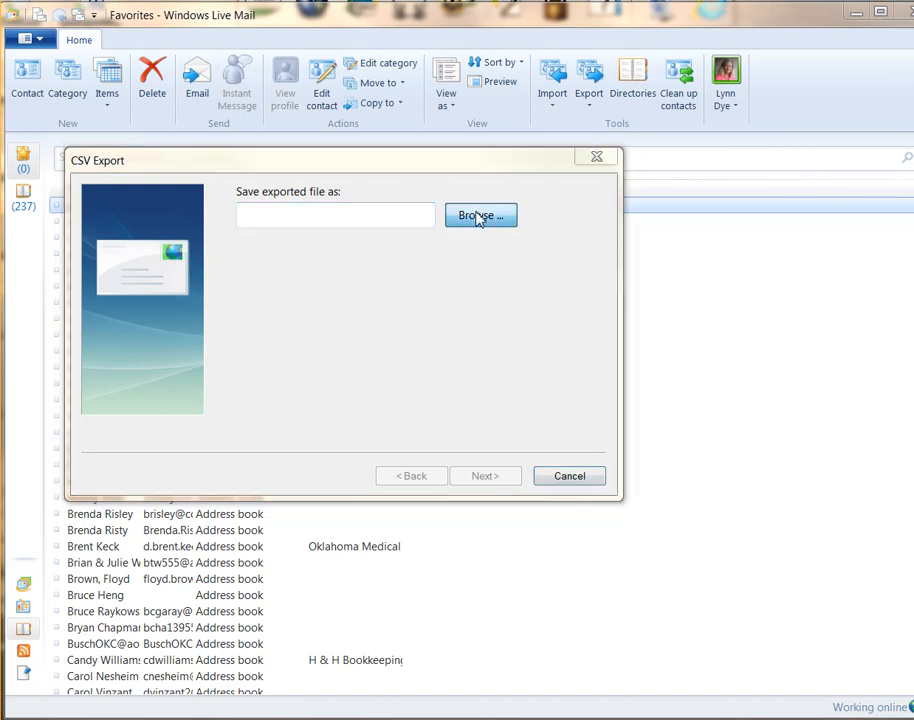
scroll(183, 301, "down", 3)
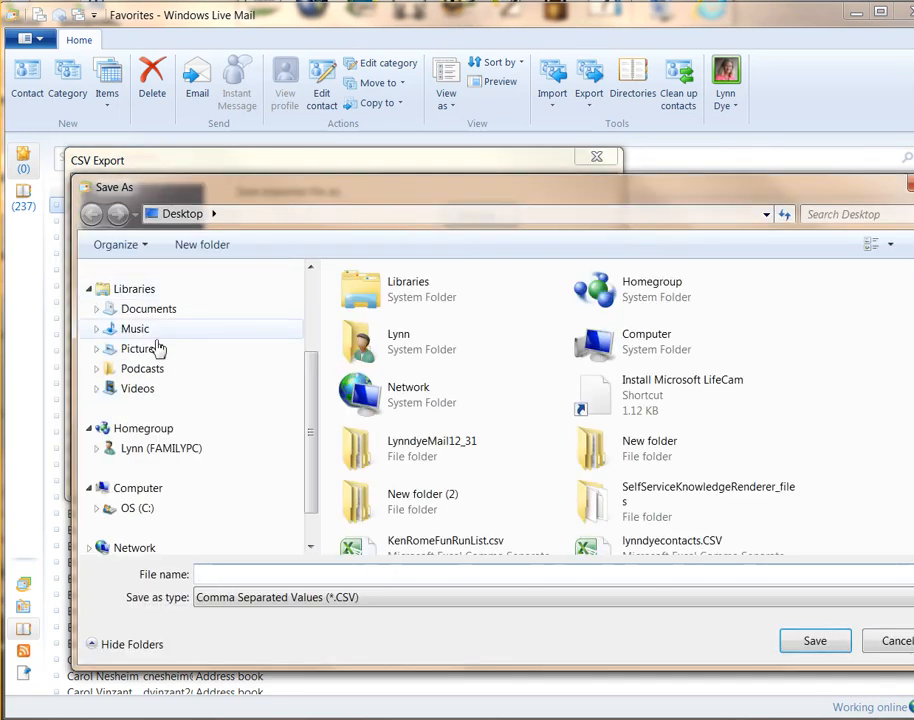
scroll(157, 345, "up", 3)
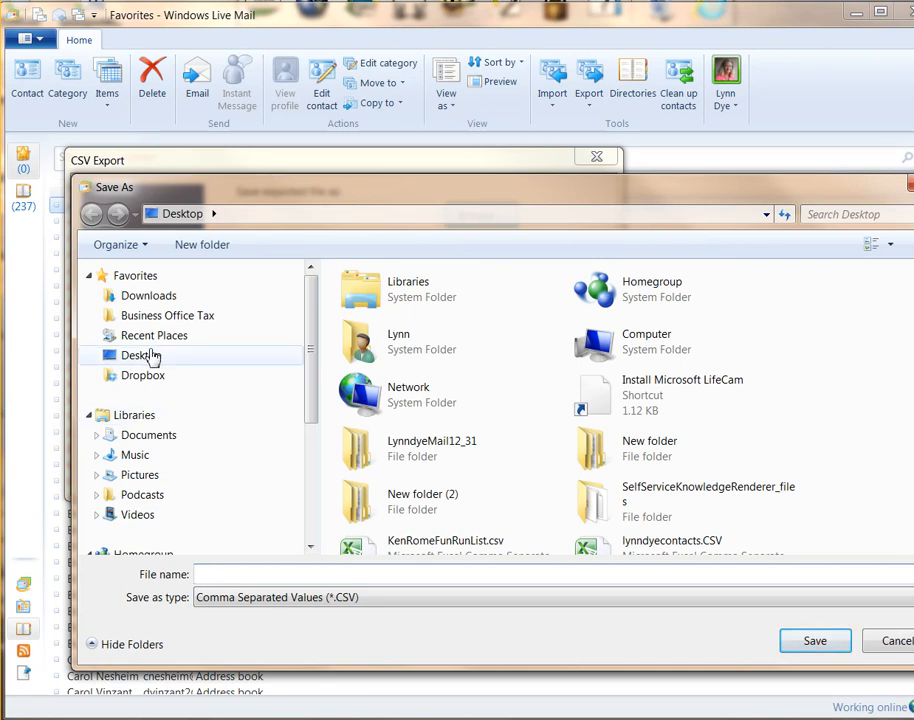
- Save the export file as lynncontactsJan_12 on the Desktop and continue
left_click(150, 356)
left_click(207, 577)
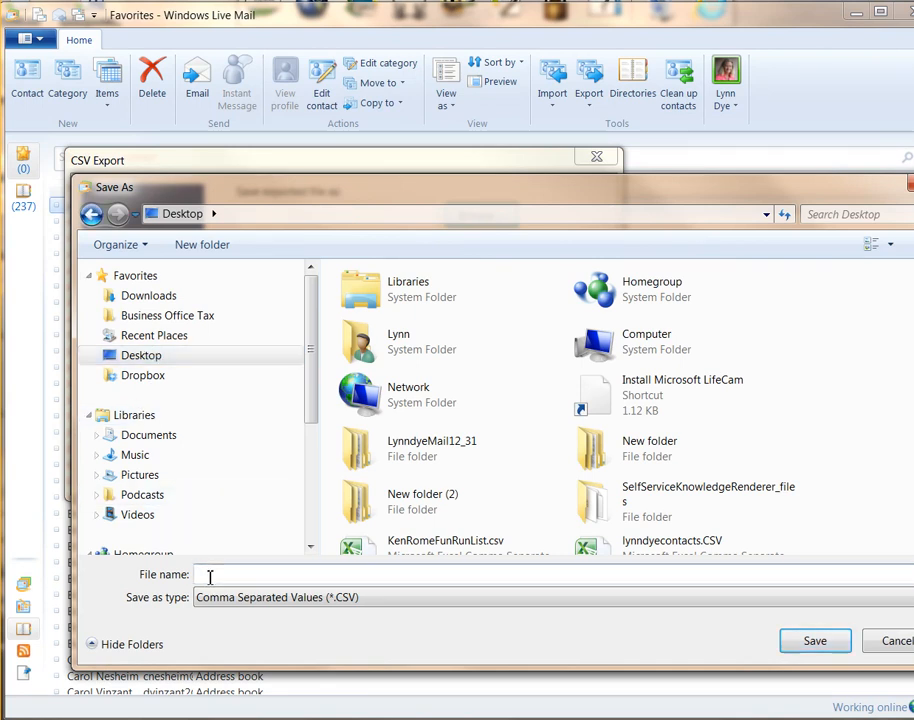
type("lynn")
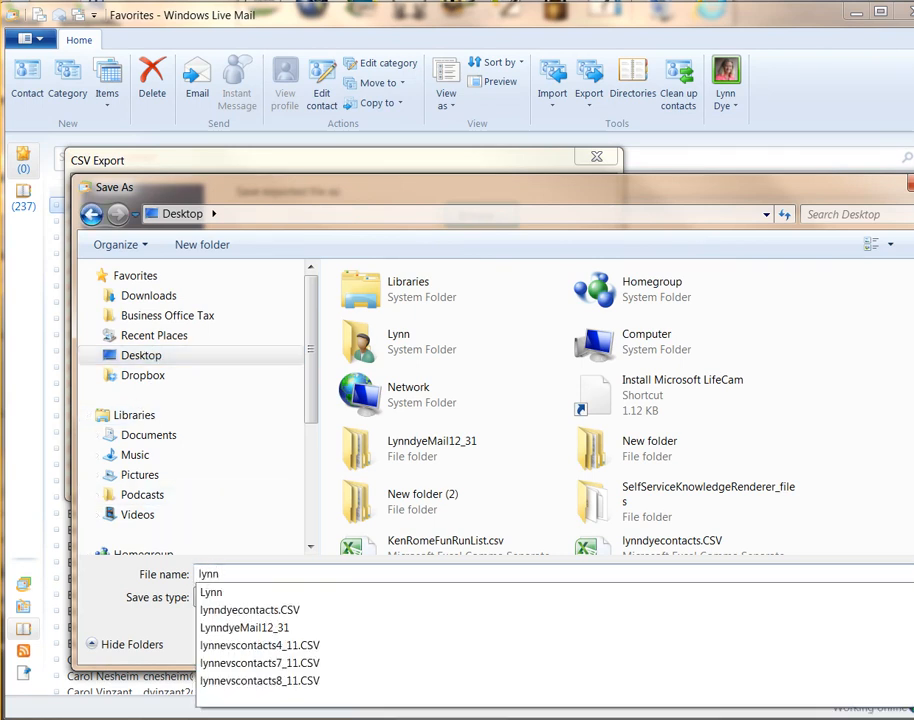
type("contacts")
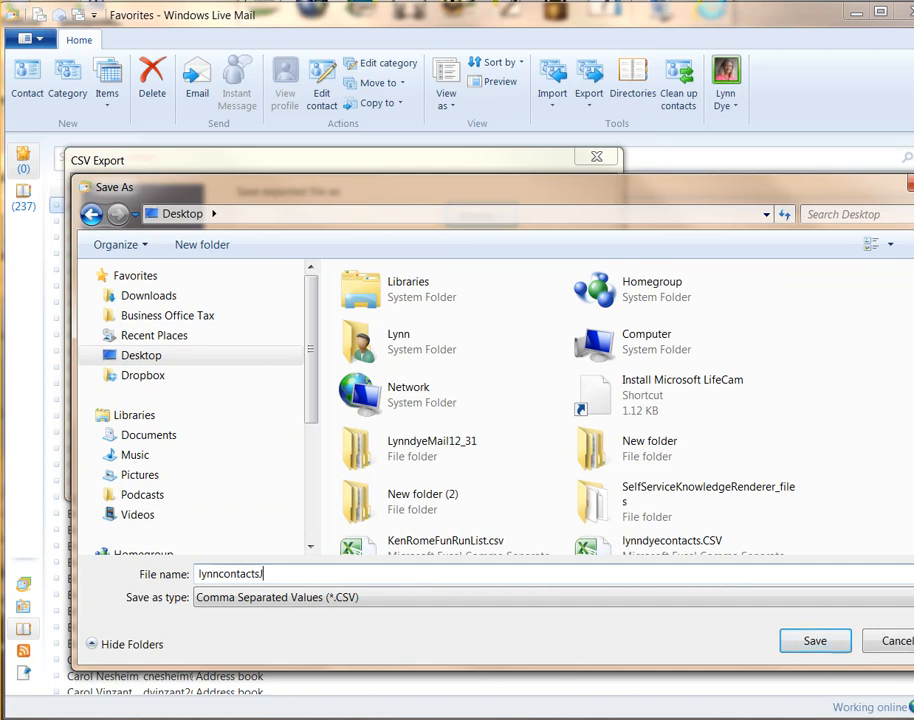
type("Jan_12")
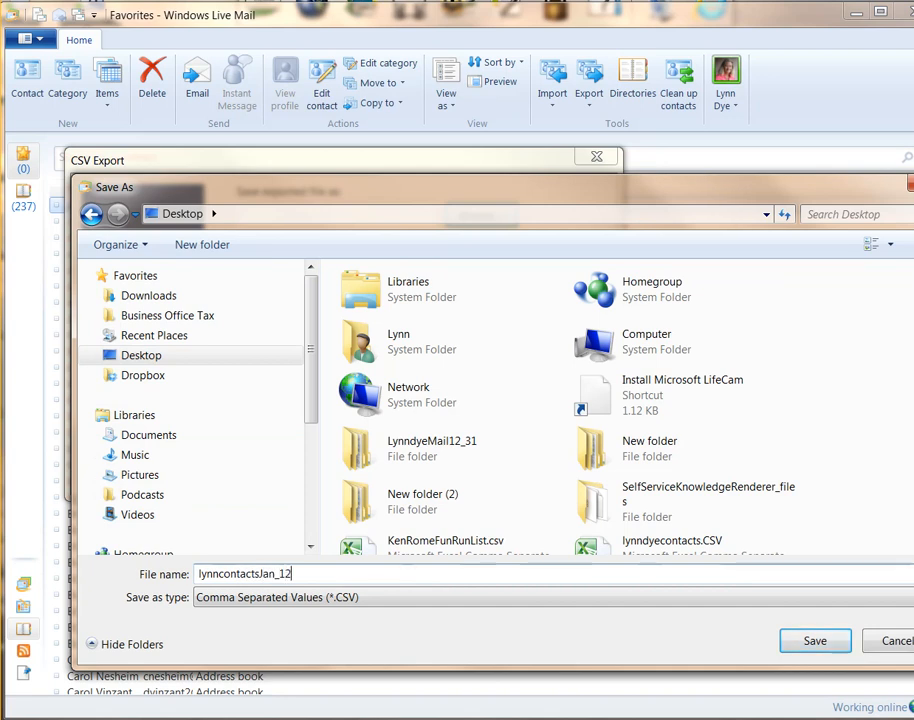
left_click(815, 645)
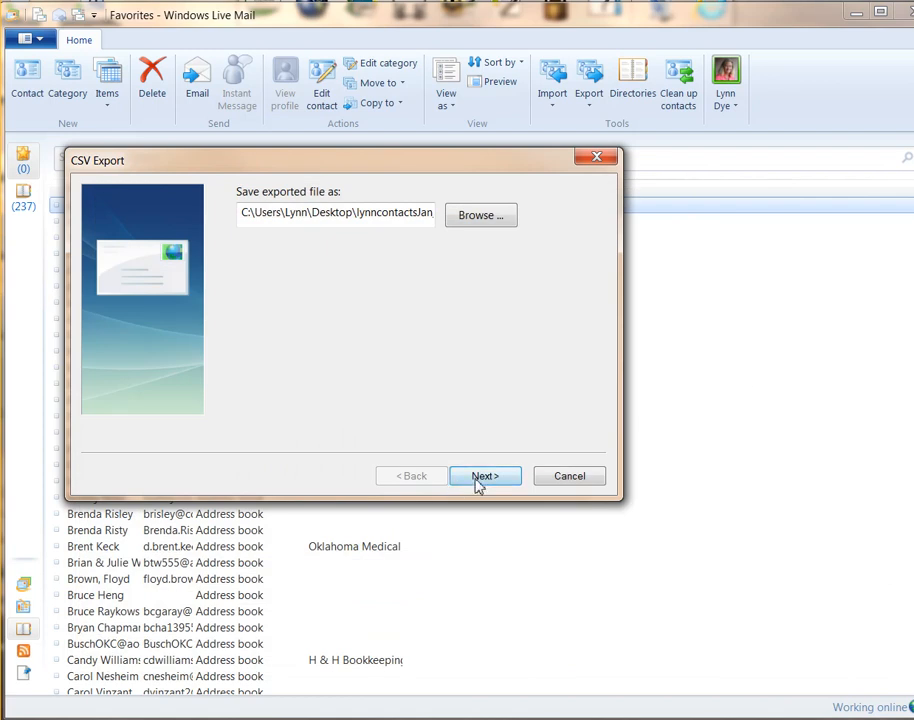
left_click(476, 482)
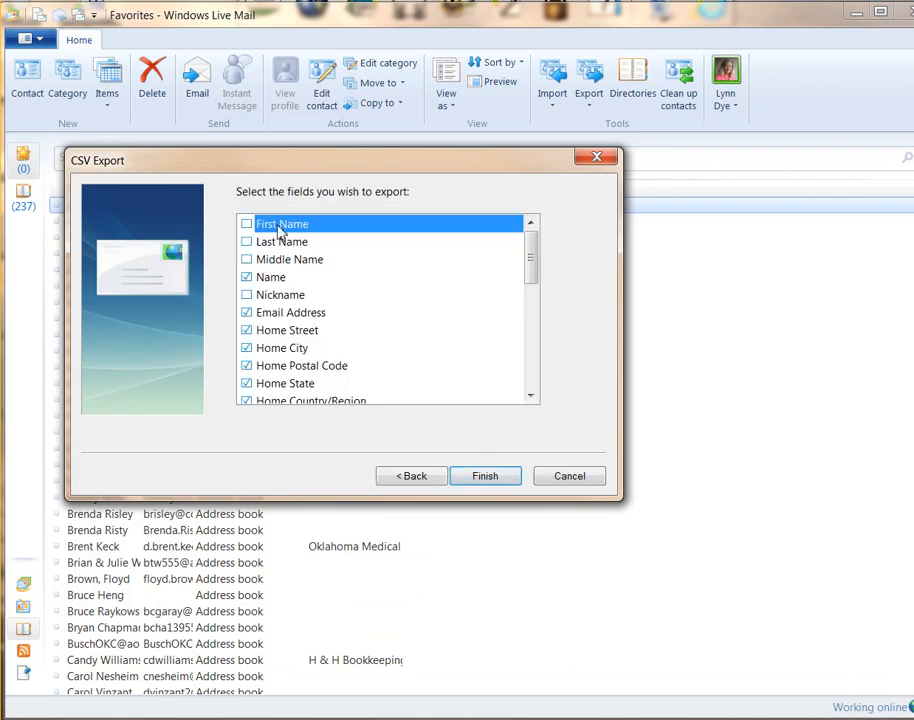
- Include First Name and Last Name fields and run the contact export
left_click(246, 224)
left_click(247, 241)
left_click(481, 480)
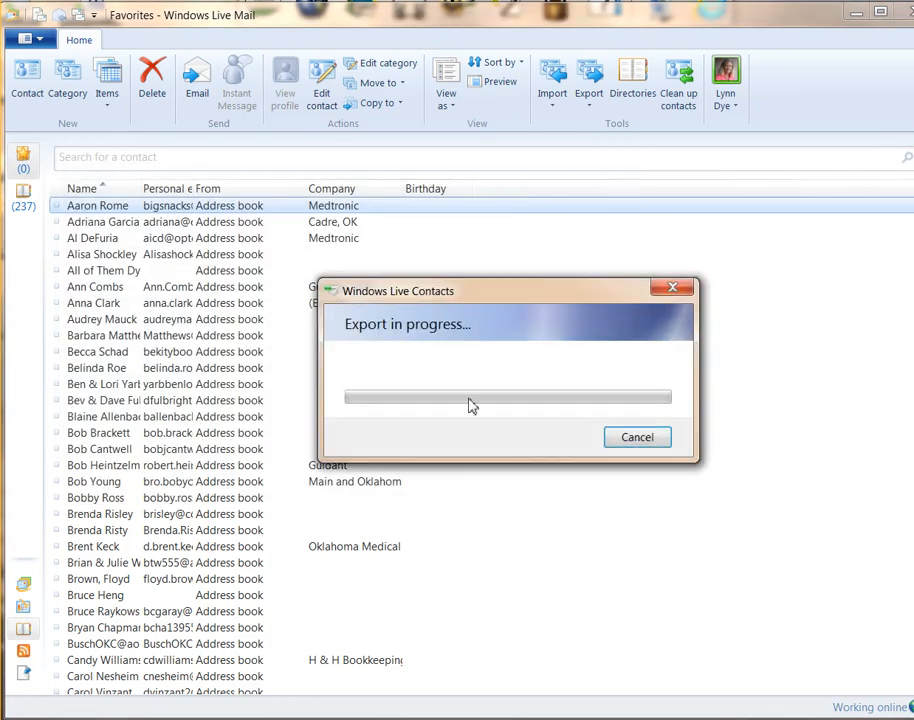